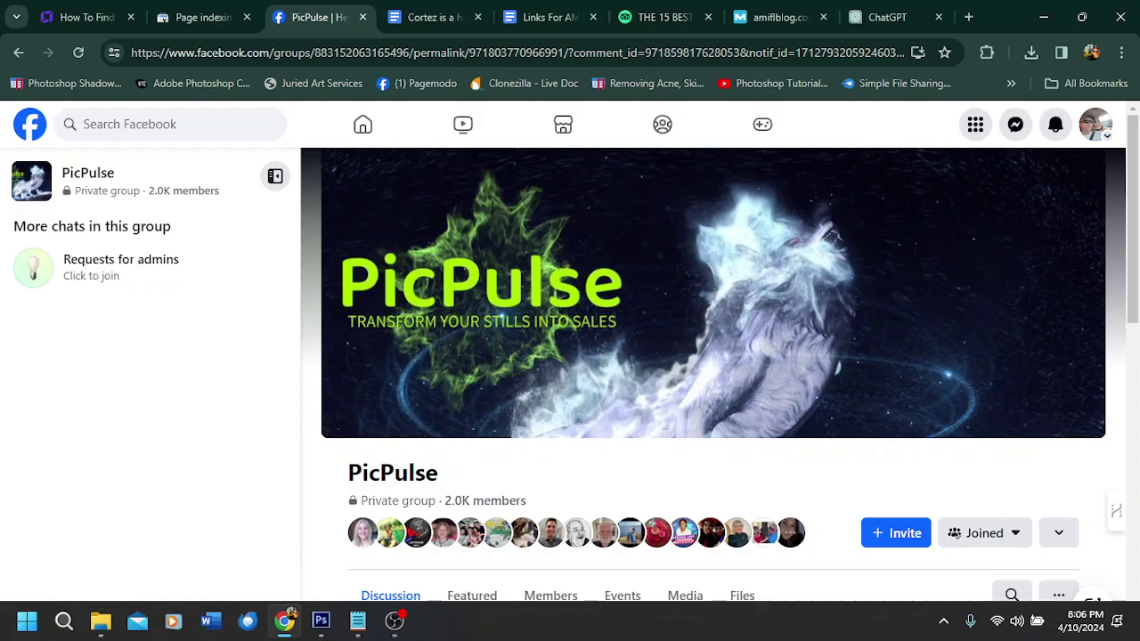
Check which profile is signed in to the browser
{"action": "left_click", "coordinate": [1092, 55]}
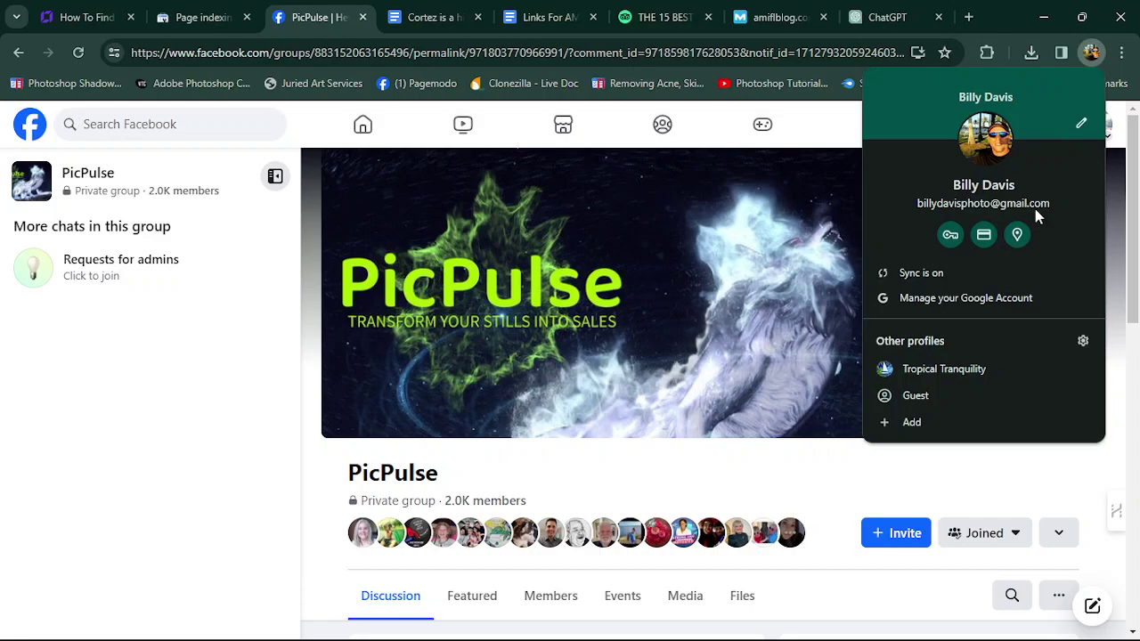
{"action": "left_click", "coordinate": [1091, 54]}
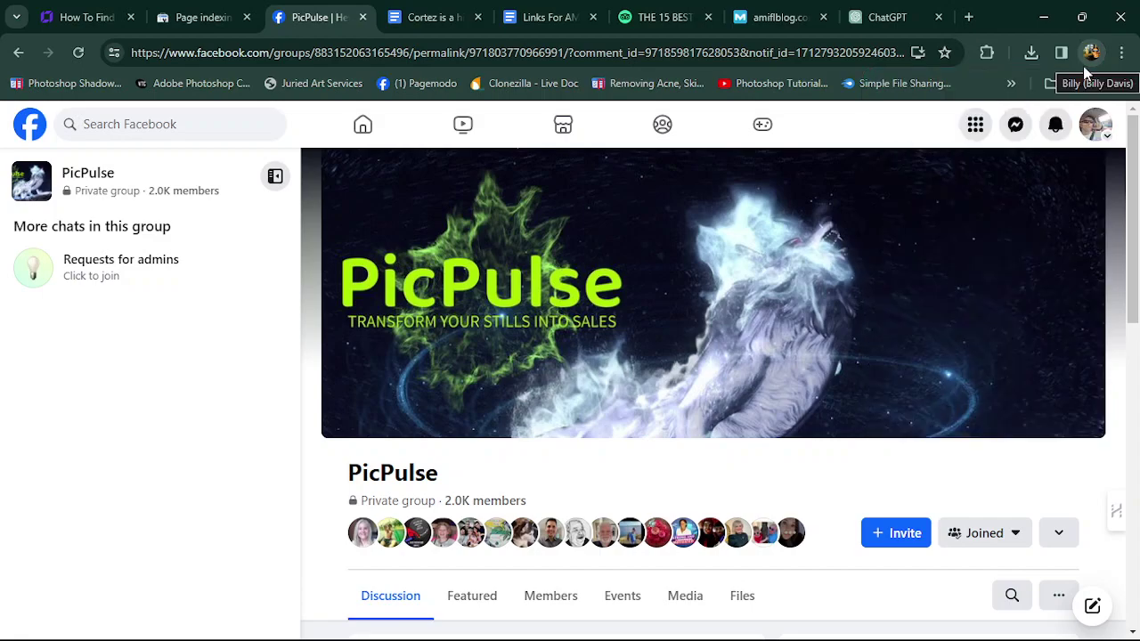
Open the Google apps list in a new tab and try moving the Sheets shortcut to another place and back
{"action": "left_click", "coordinate": [970, 17]}
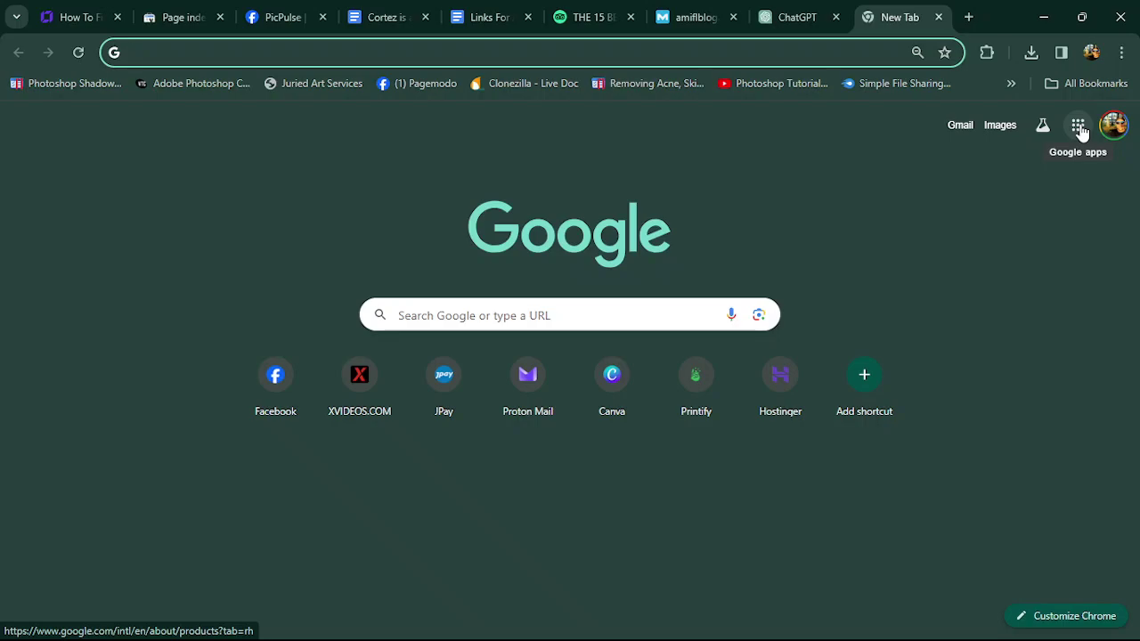
{"action": "left_click", "coordinate": [1080, 129]}
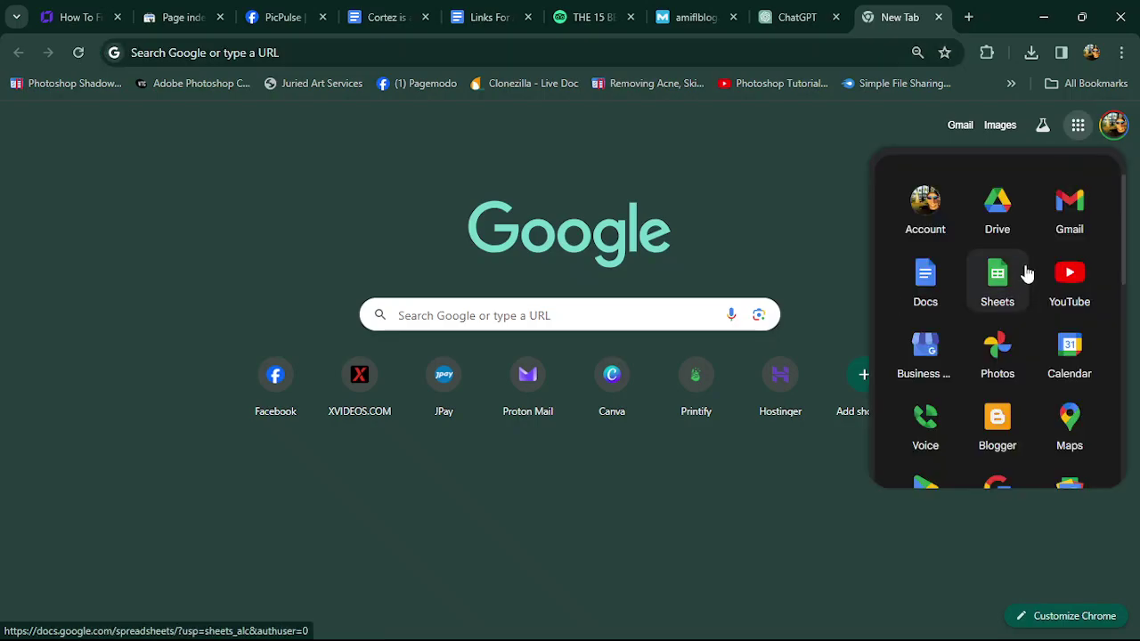
{"action": "left_click_drag", "start_coordinate": [1027, 274], "coordinate": [1006, 336]}
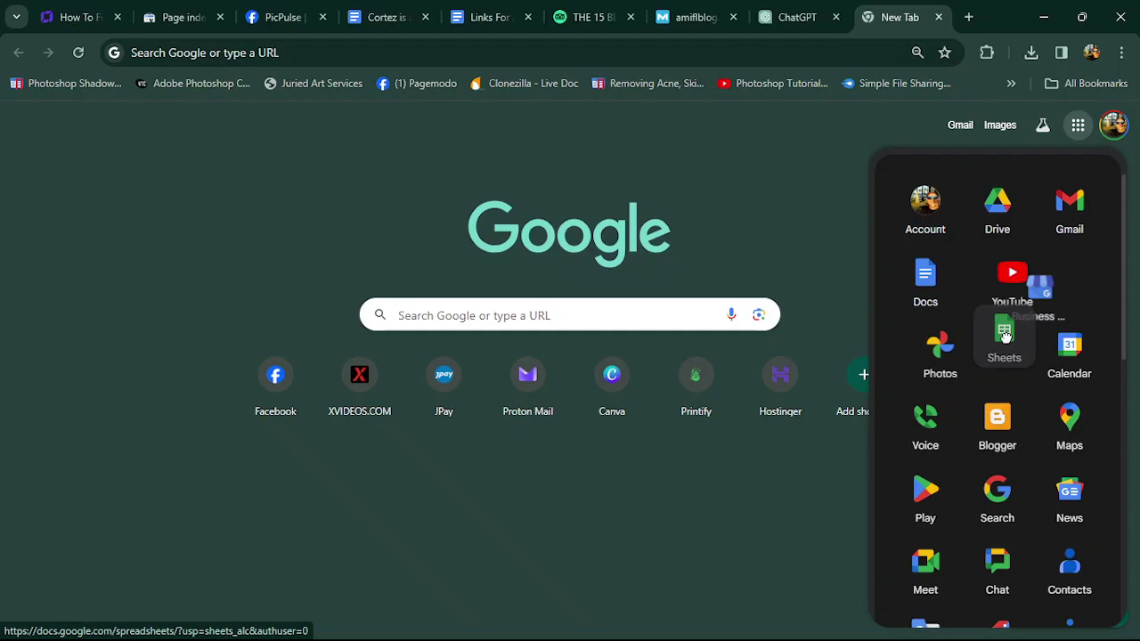
{"action": "left_click_drag", "start_coordinate": [1006, 336], "coordinate": [998, 283]}
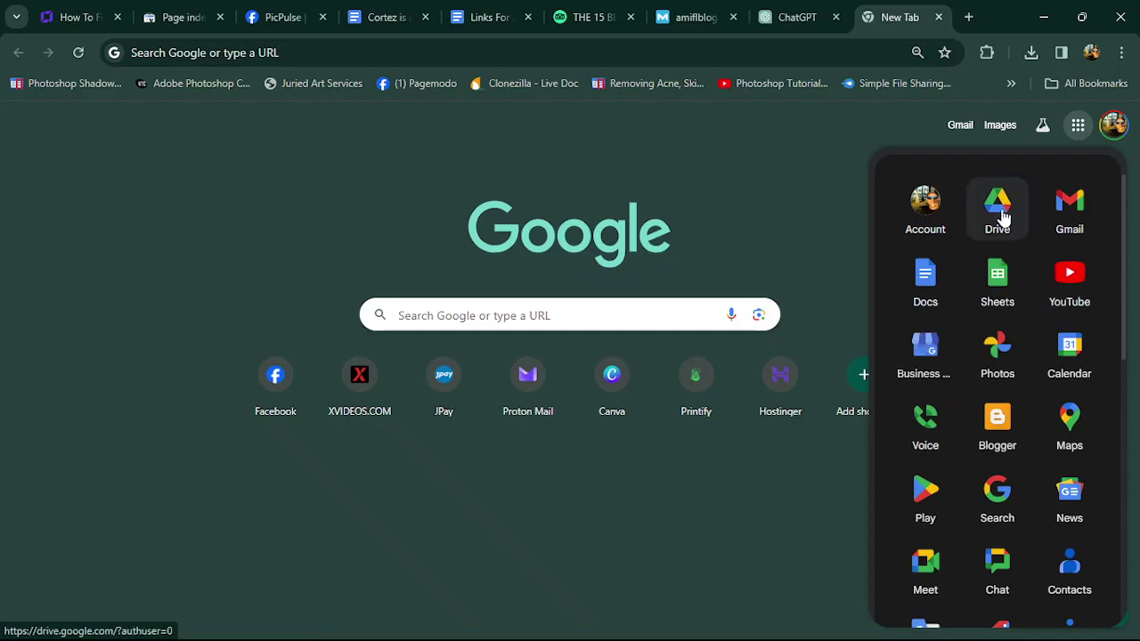
Review the available Google accounts and switch to the Tropical Tranquility Holdings account
{"action": "left_click", "coordinate": [1111, 133]}
{"action": "scroll", "coordinate": [964, 428], "scroll_direction": "down", "scroll_amount": 1}
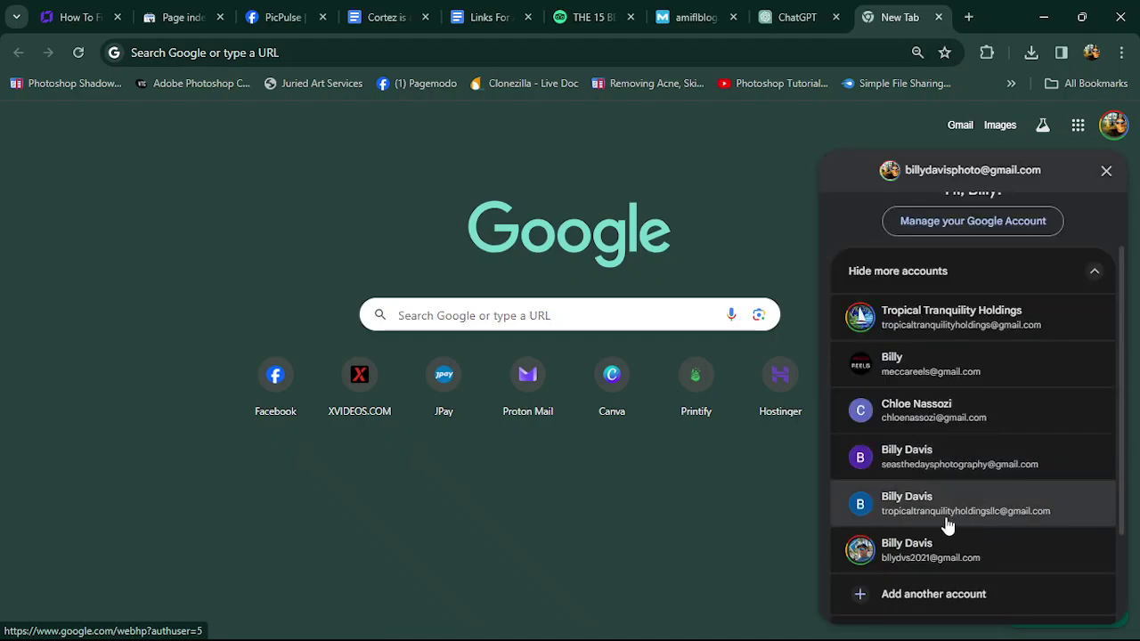
{"action": "scroll", "coordinate": [947, 526], "scroll_direction": "down", "scroll_amount": 1}
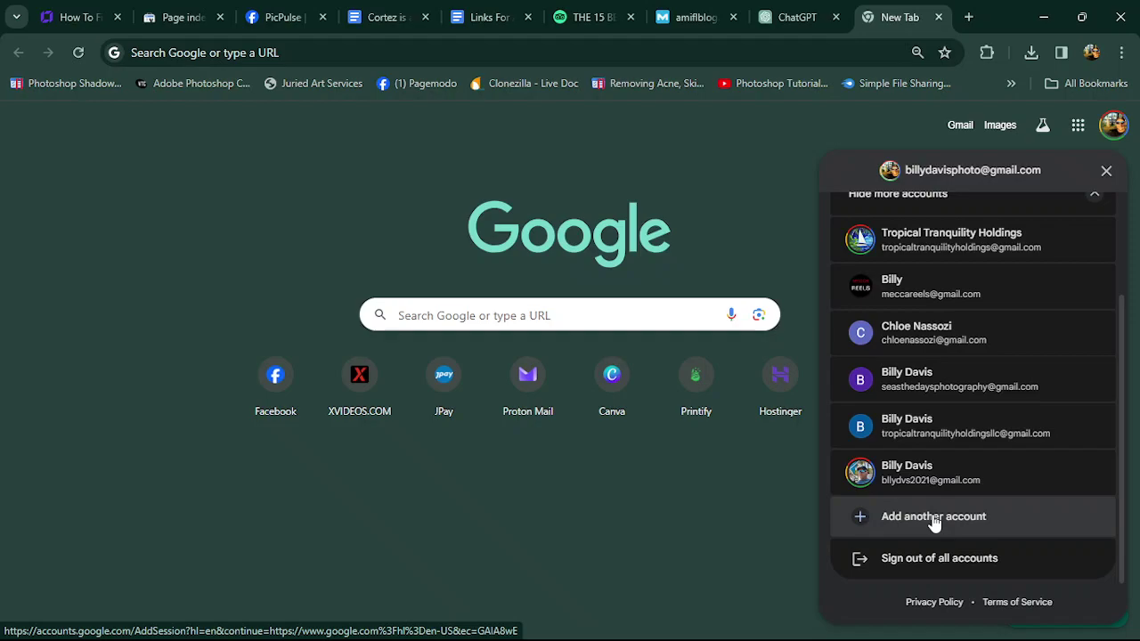
{"action": "scroll", "coordinate": [944, 307], "scroll_direction": "up", "scroll_amount": 1}
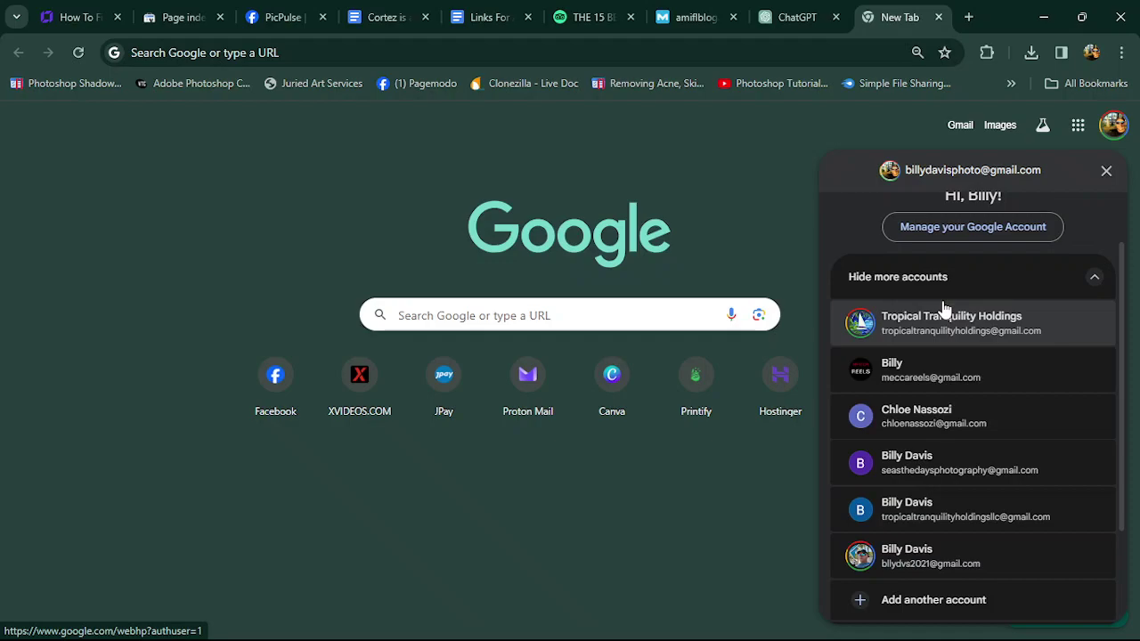
{"action": "left_click", "coordinate": [945, 316]}
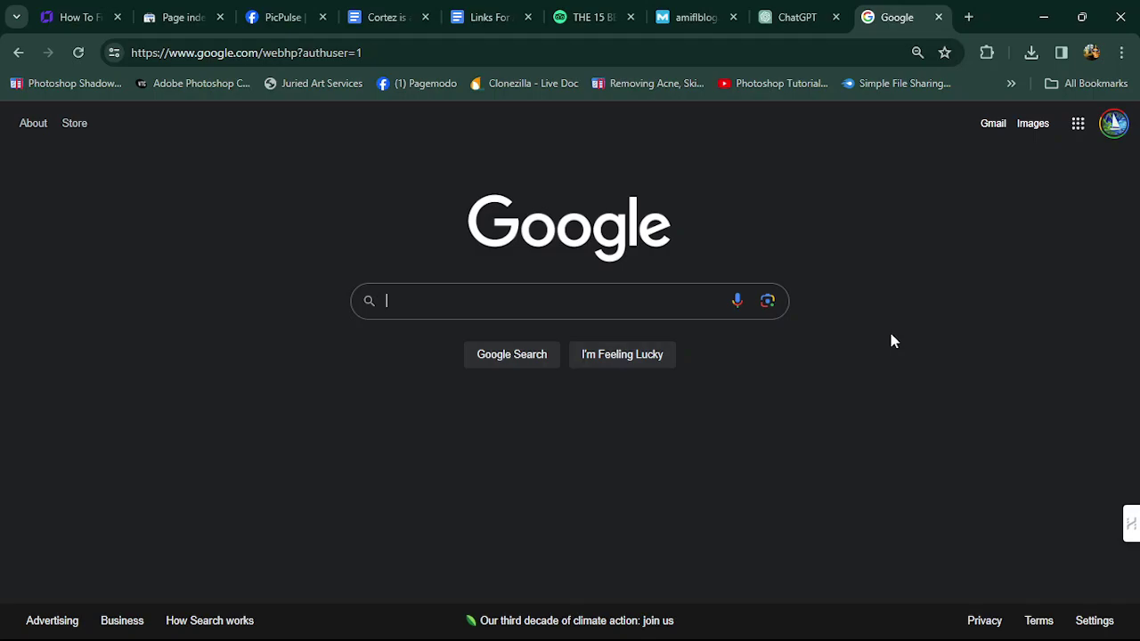
Open Google Drive for this account and go to My Drive
{"action": "left_click", "coordinate": [1077, 125]}
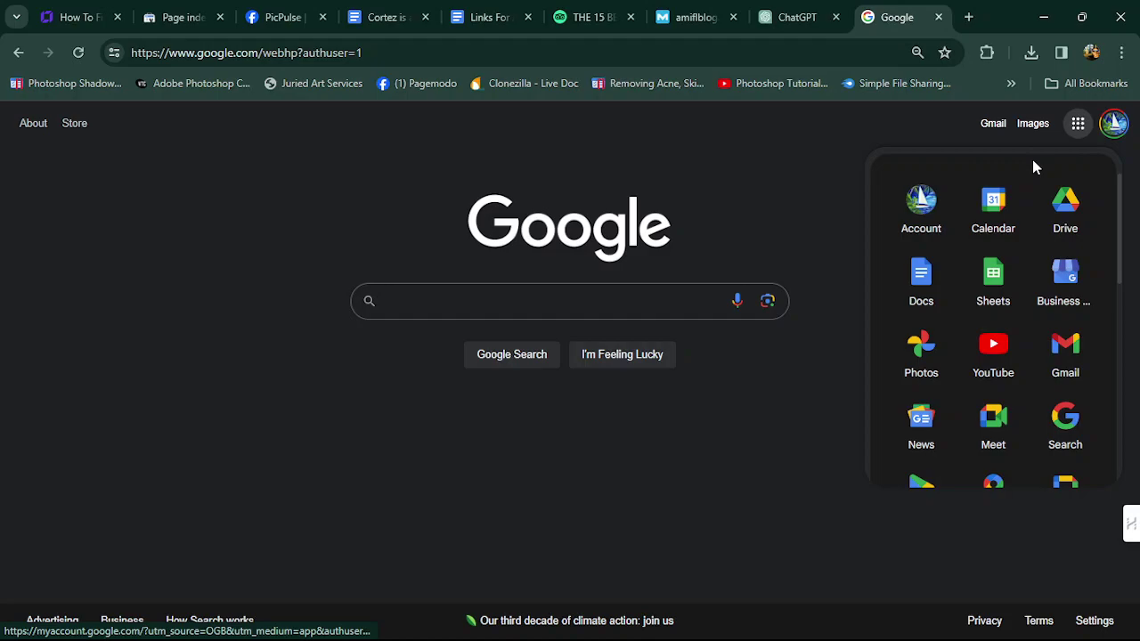
{"action": "left_click", "coordinate": [1066, 205]}
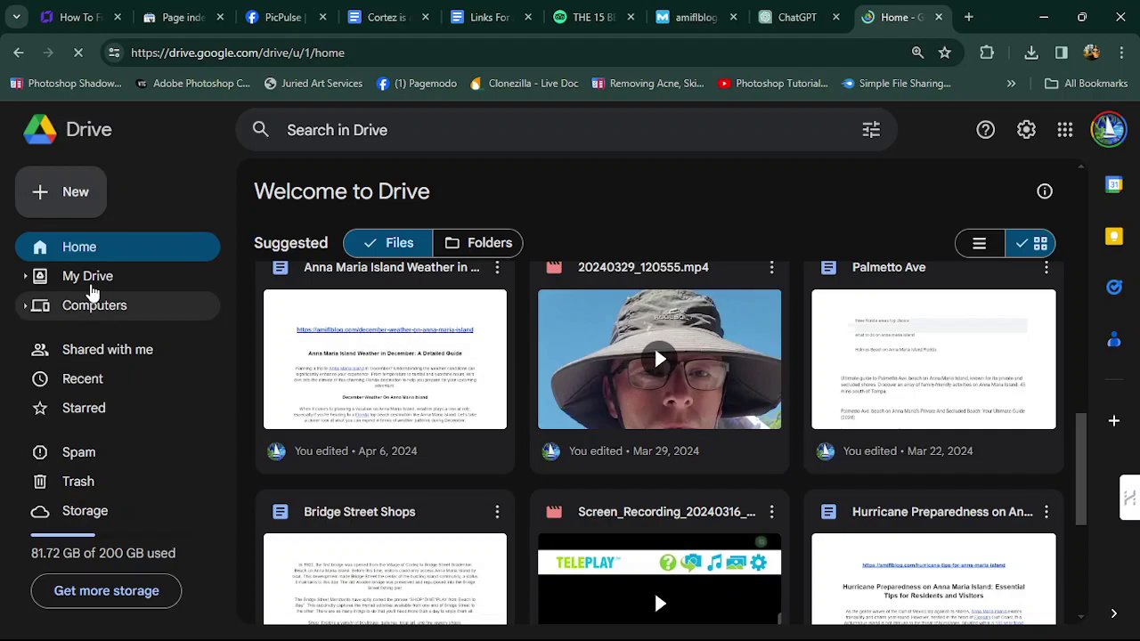
{"action": "left_click", "coordinate": [87, 278]}
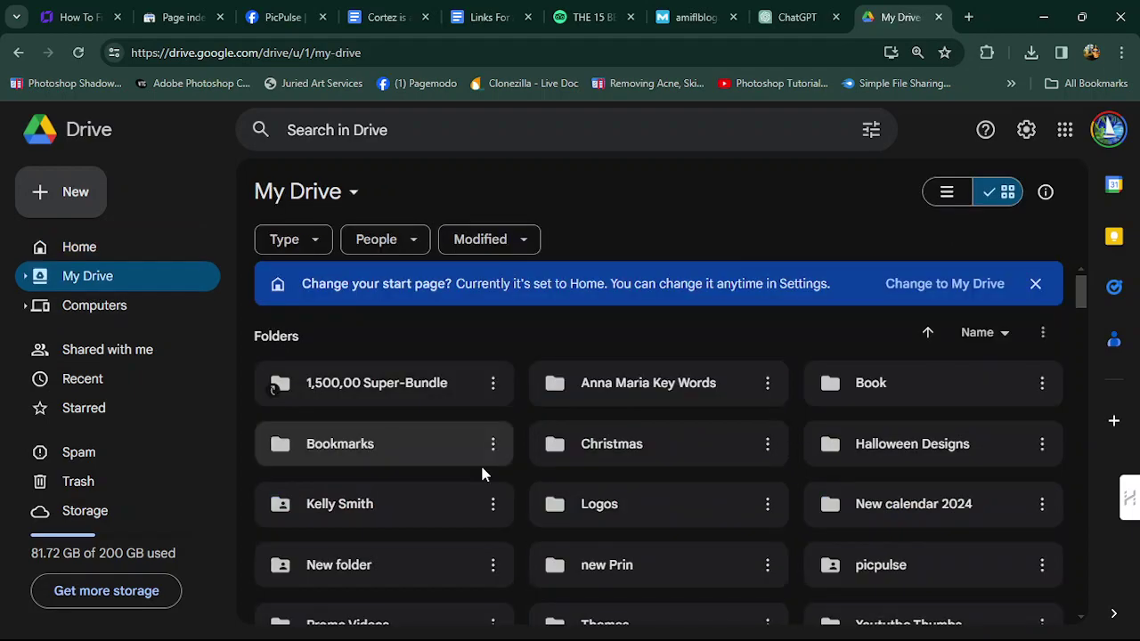
Open the picpulse folder in My Drive and look through its video files
{"action": "scroll", "coordinate": [481, 468], "scroll_direction": "down", "scroll_amount": 2}
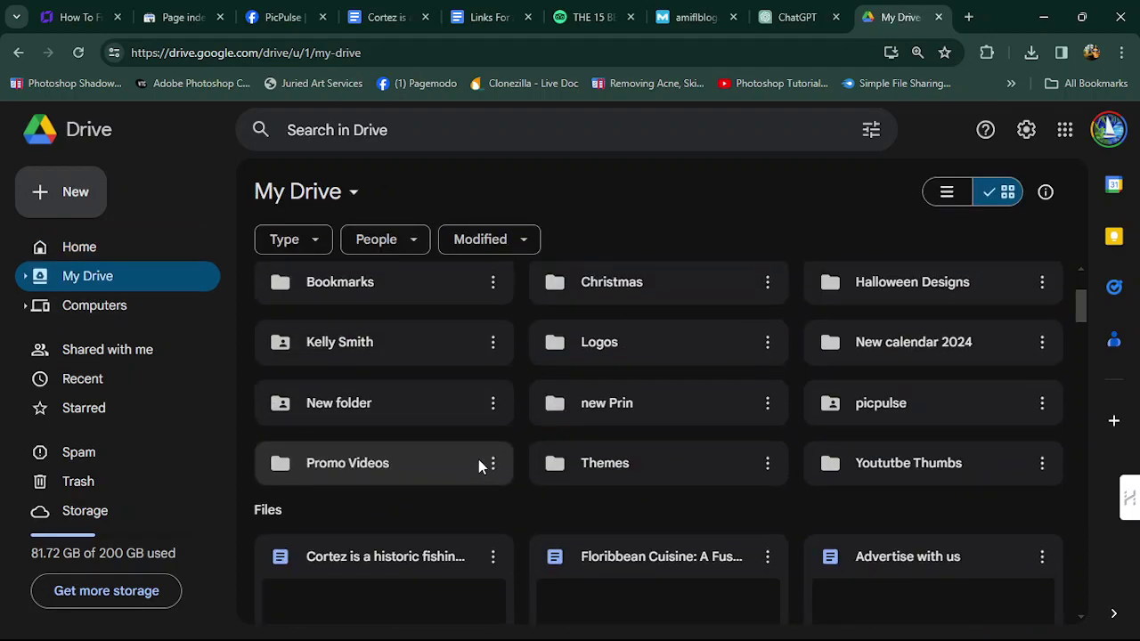
{"action": "scroll", "coordinate": [353, 433], "scroll_direction": "up", "scroll_amount": 1}
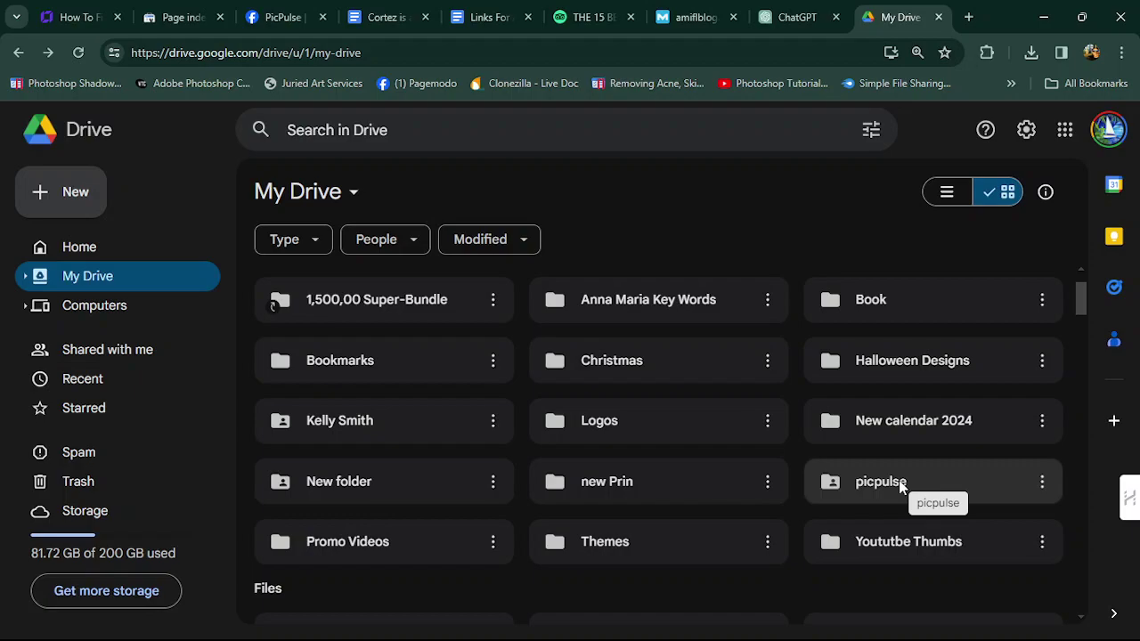
{"action": "double_click", "coordinate": [901, 486]}
{"action": "scroll", "coordinate": [614, 471], "scroll_direction": "down", "scroll_amount": 5}
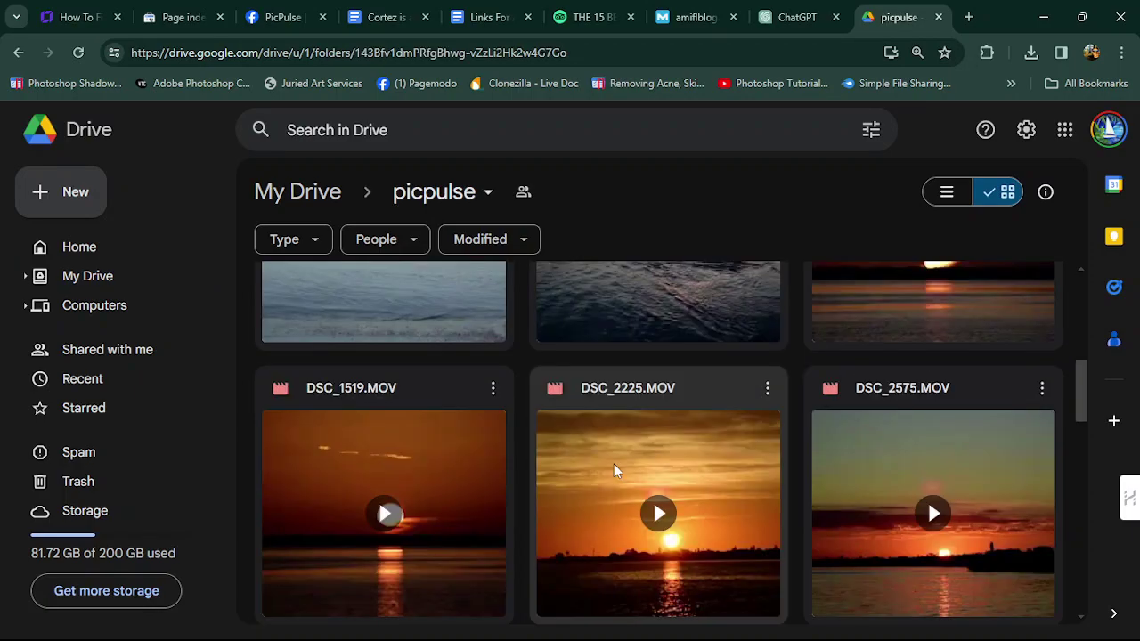
{"action": "scroll", "coordinate": [614, 470], "scroll_direction": "down", "scroll_amount": 5}
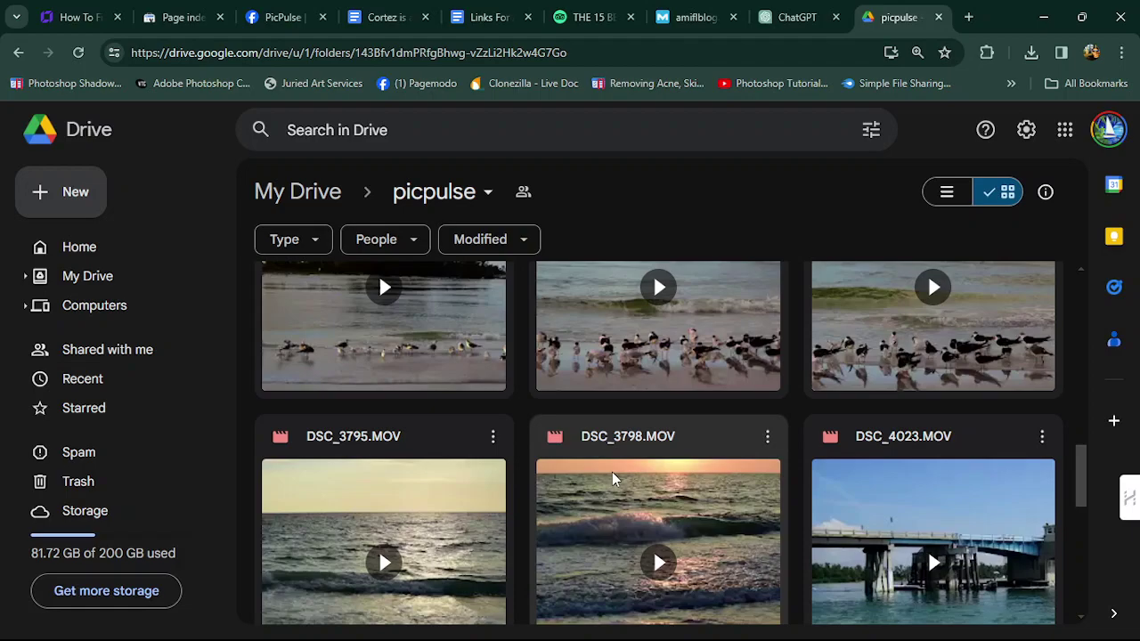
{"action": "scroll", "coordinate": [612, 480], "scroll_direction": "up", "scroll_amount": 10}
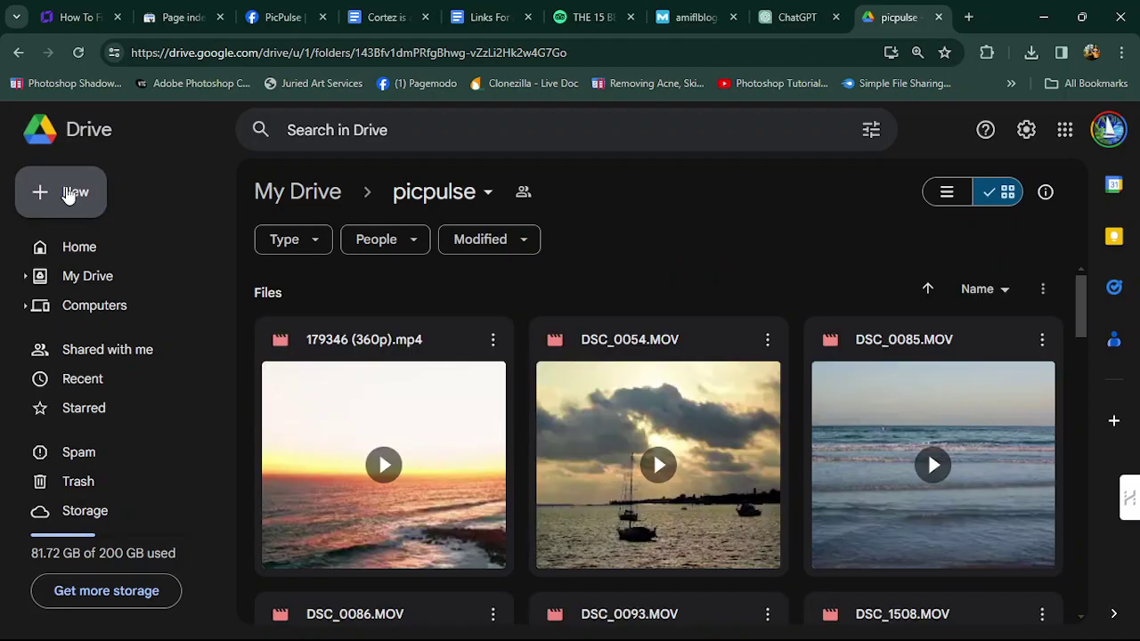
Start a file upload to the picpulse folder and browse the Backup Driv (F:) and New Volume (D:) drives for files
{"action": "left_click", "coordinate": [68, 195]}
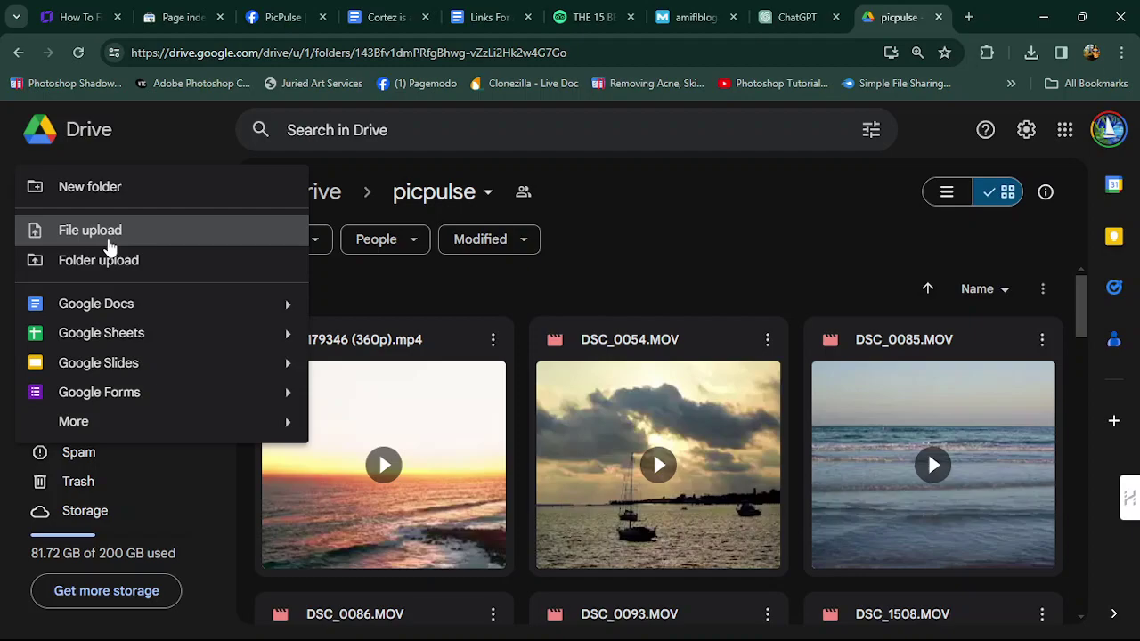
{"action": "left_click", "coordinate": [108, 236]}
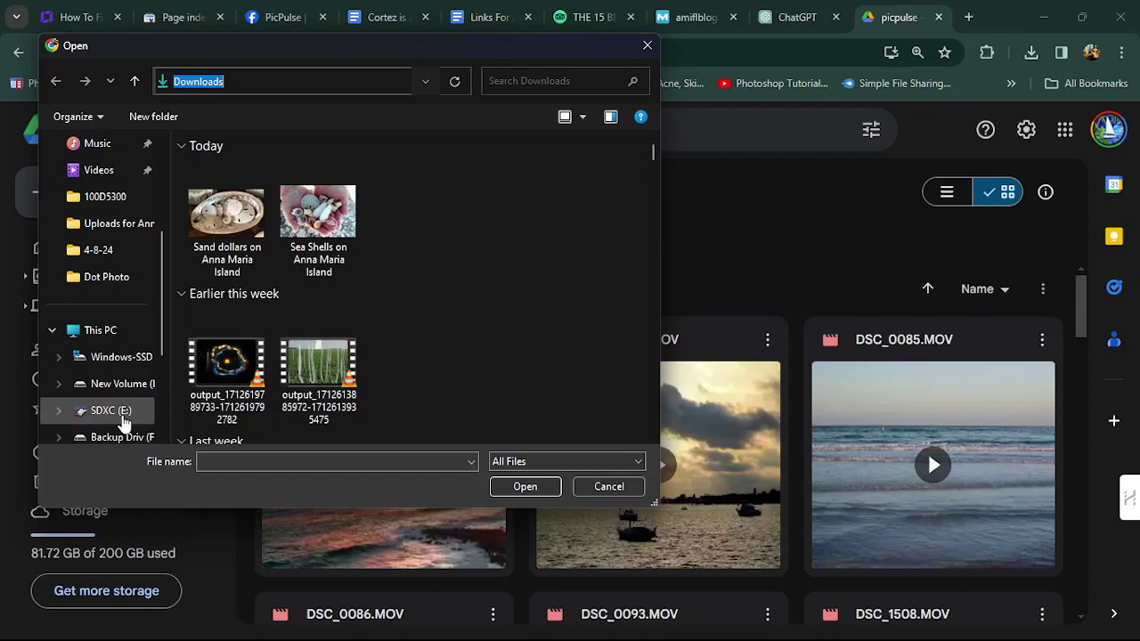
{"action": "left_click", "coordinate": [122, 437]}
{"action": "scroll", "coordinate": [125, 357], "scroll_direction": "down", "scroll_amount": 2}
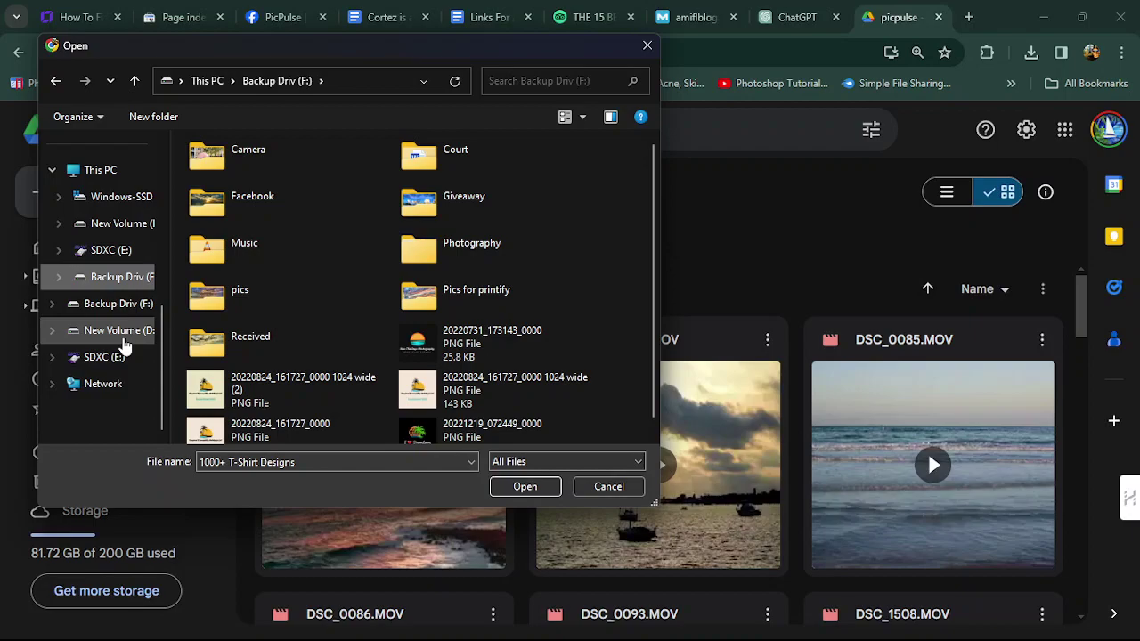
{"action": "left_click", "coordinate": [123, 337]}
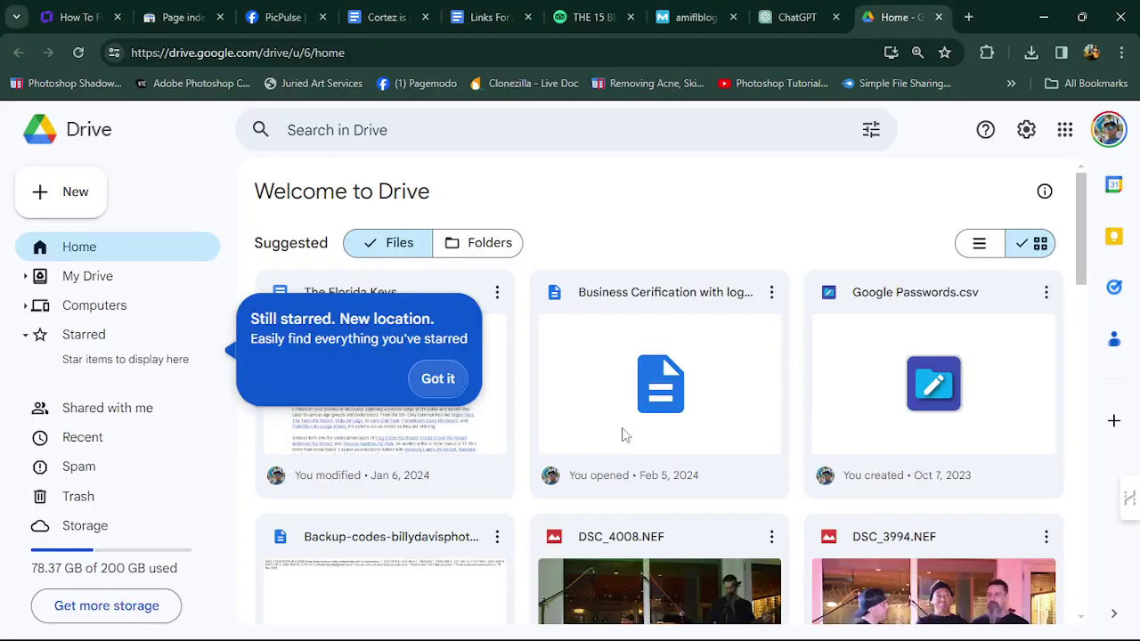
Open the sharing settings of the Business Cerification document on the Drive home page
{"action": "left_click", "coordinate": [772, 294]}
{"action": "mouse_move", "coordinate": [884, 506]}
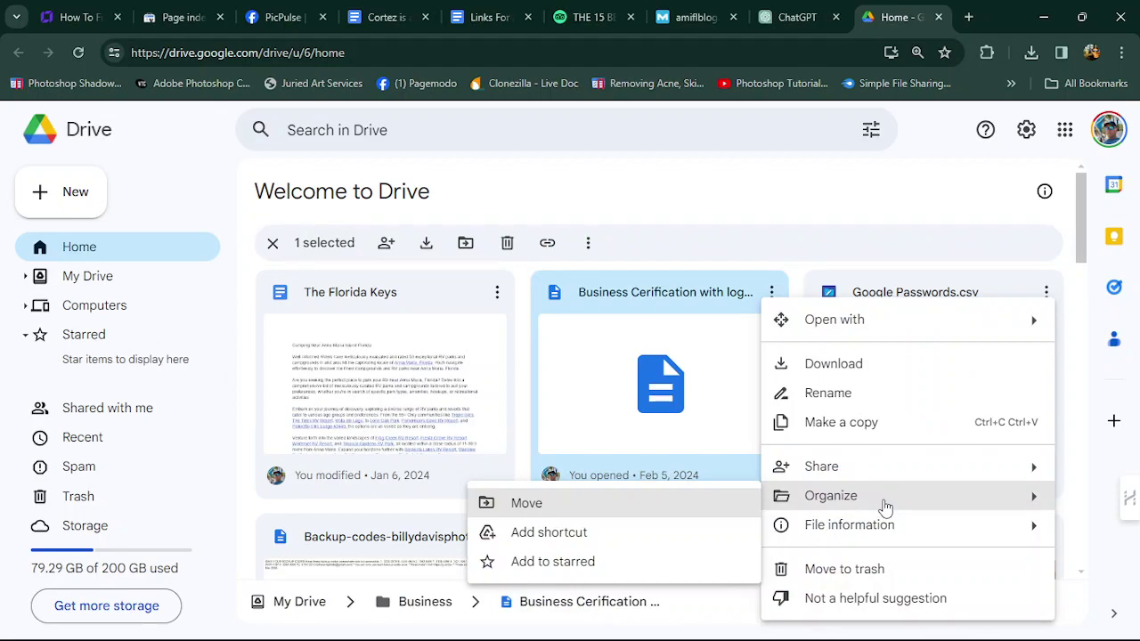
{"action": "mouse_move", "coordinate": [821, 467]}
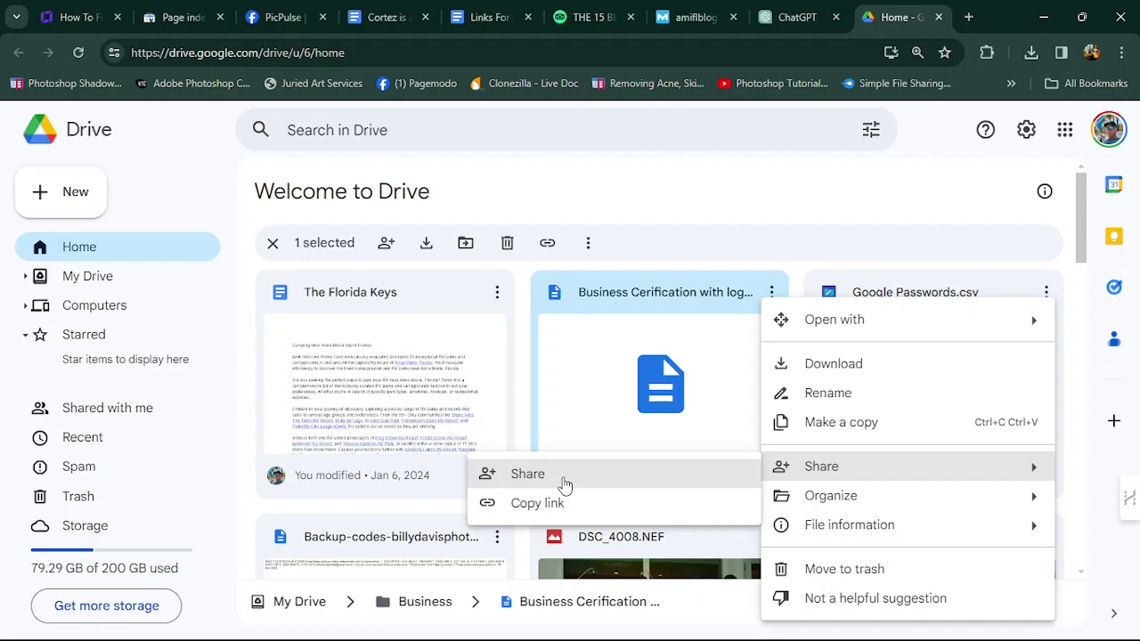
{"action": "left_click", "coordinate": [564, 481]}
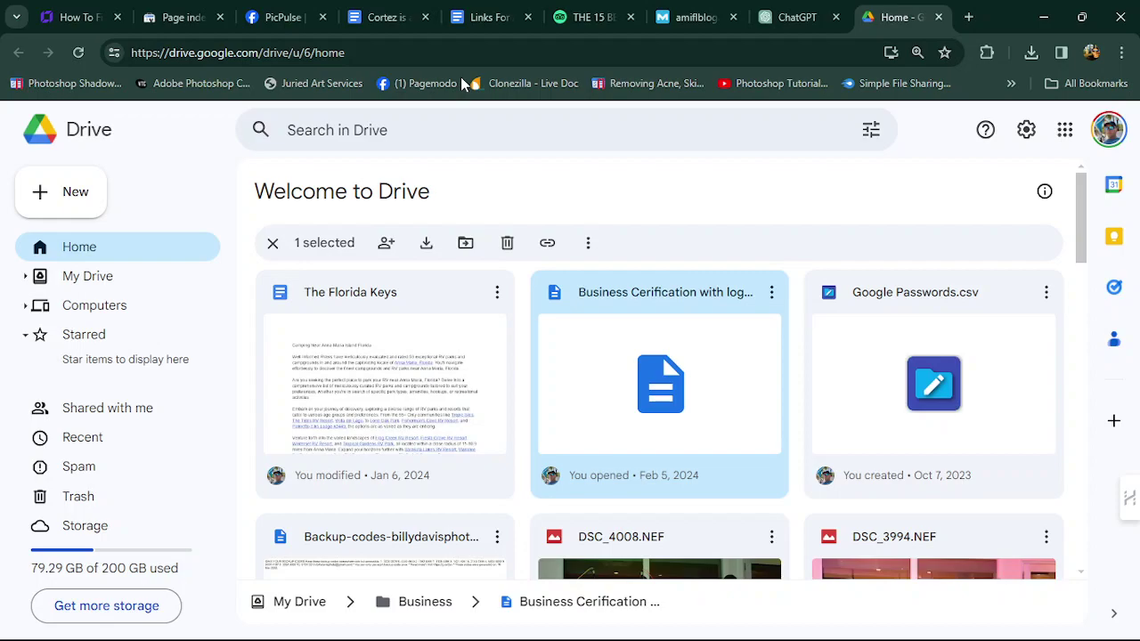
Close the amiflblog.com domain analysis page and open Google One in a new tab
{"action": "left_click", "coordinate": [691, 18]}
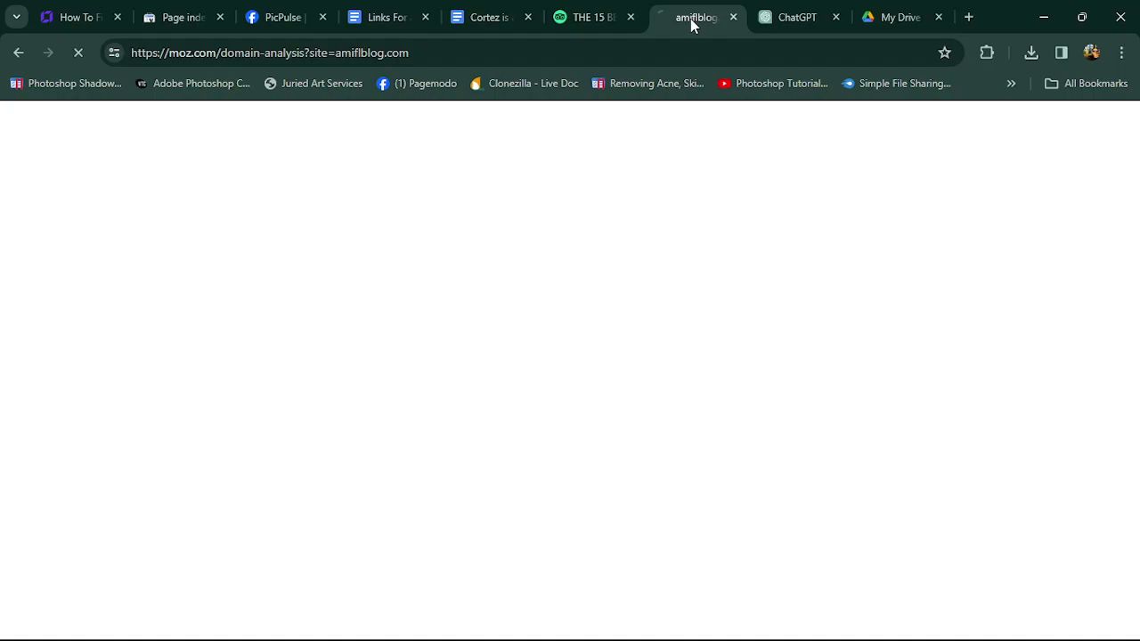
{"action": "key", "text": "ctrl+w"}
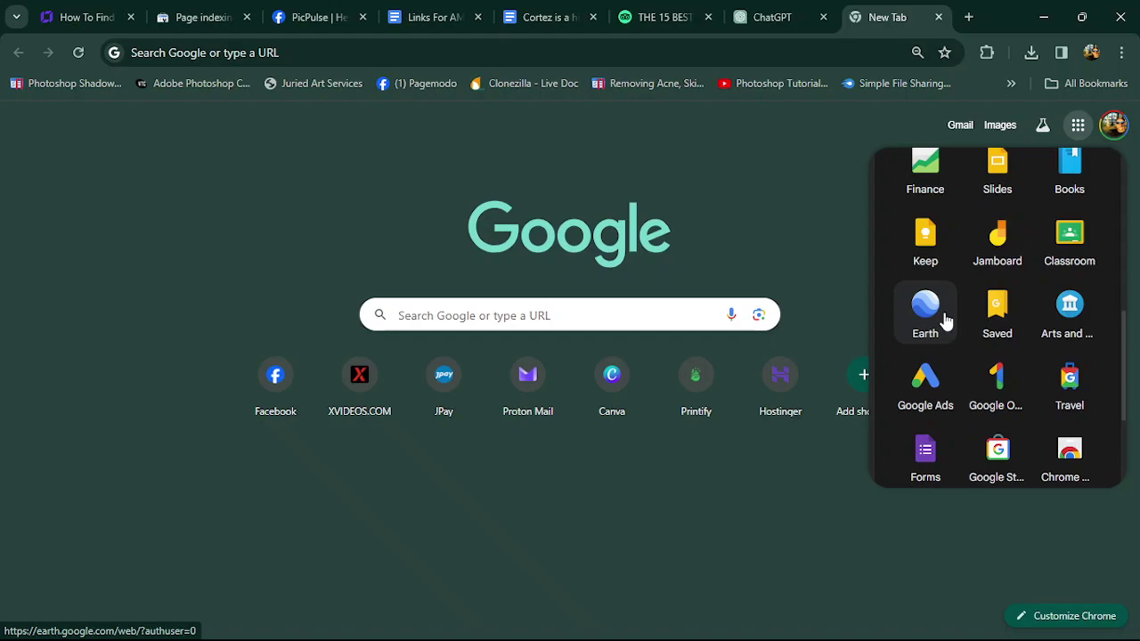
{"action": "left_click", "coordinate": [998, 383]}
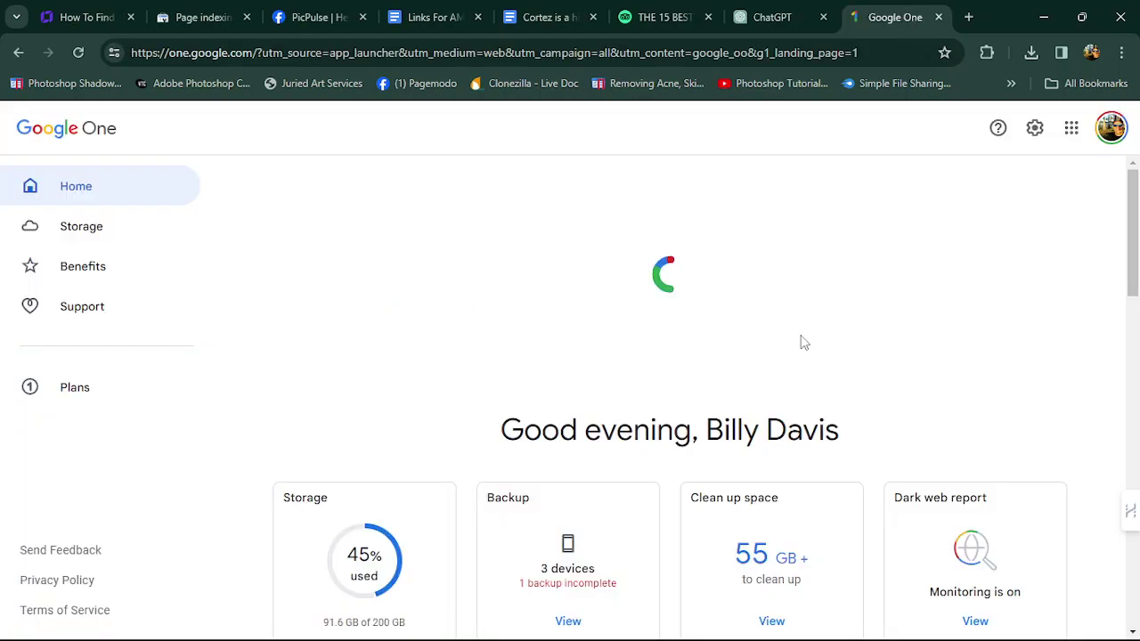